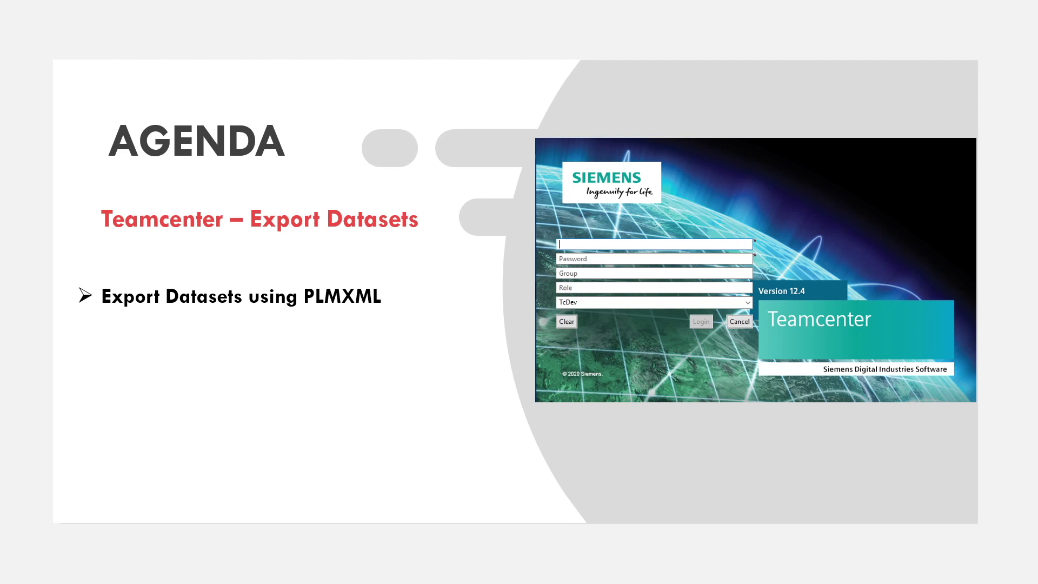
# Advance past the agenda slide to the next presentation slide.
pyautogui.press('Right')
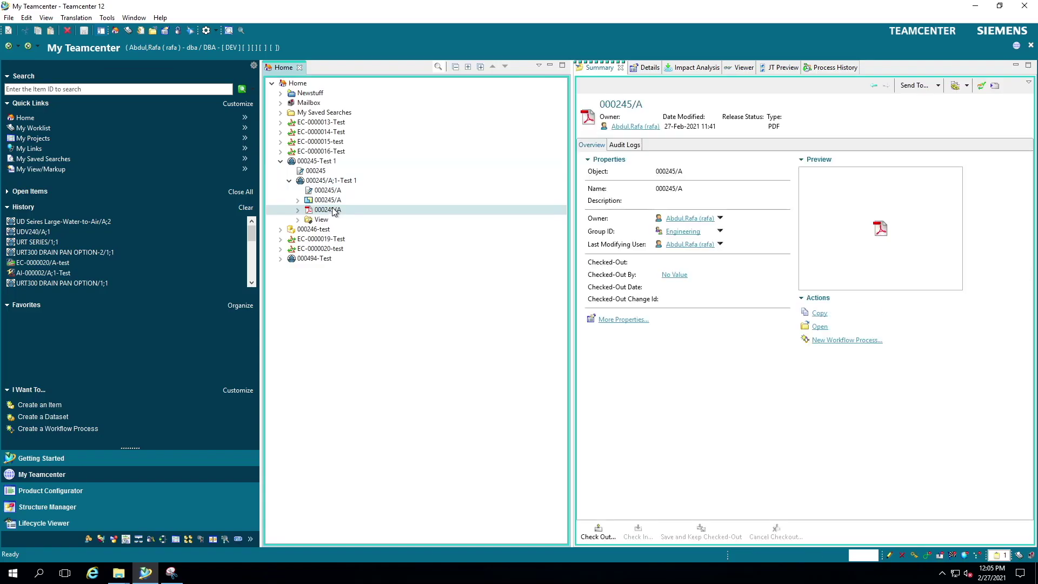
pyautogui.rightClick(333, 211)
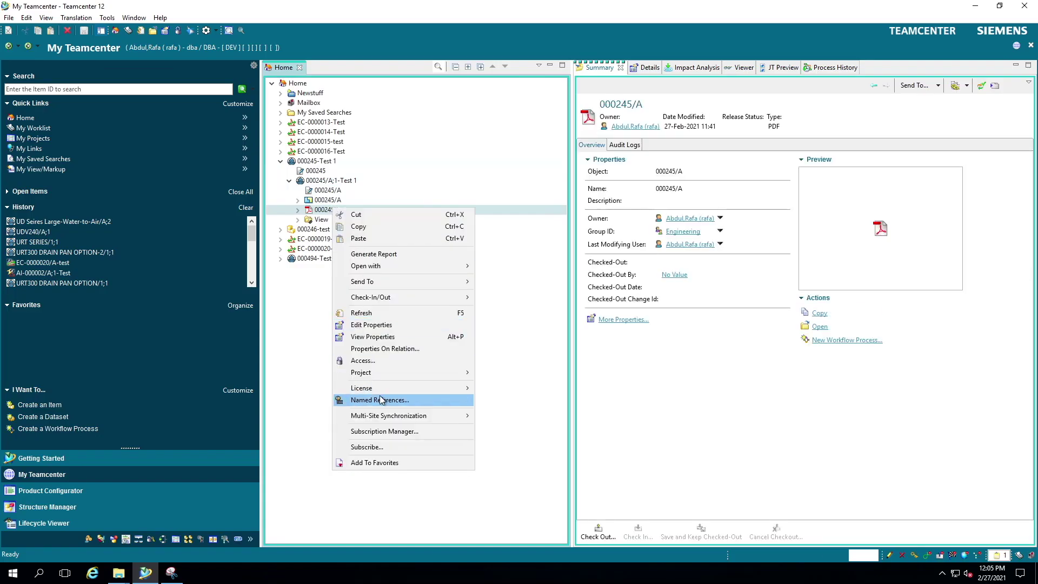
pyautogui.click(428, 399)
pyautogui.click(437, 260)
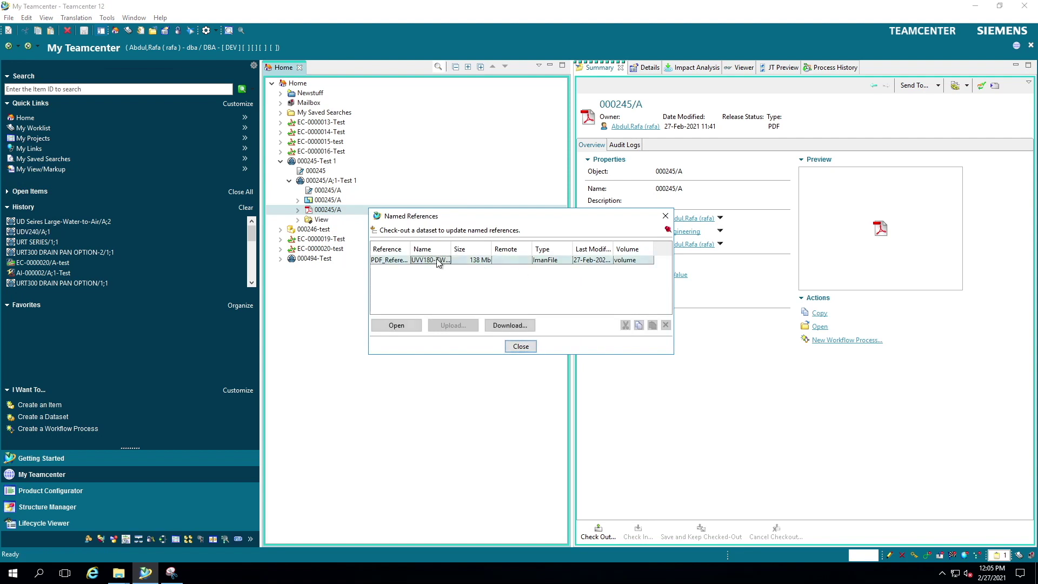
pyautogui.click(513, 327)
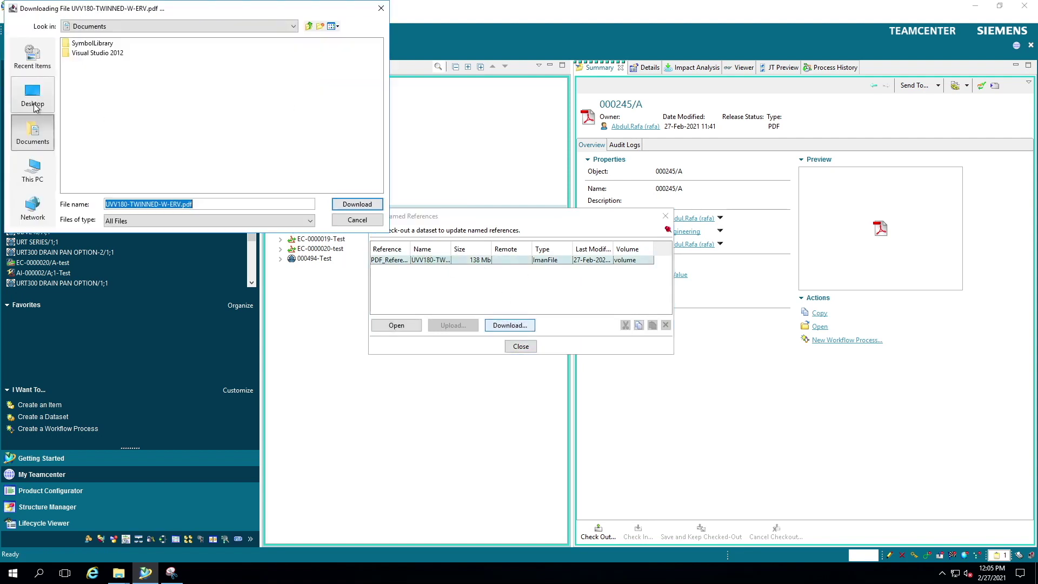
pyautogui.click(382, 8)
pyautogui.click(521, 346)
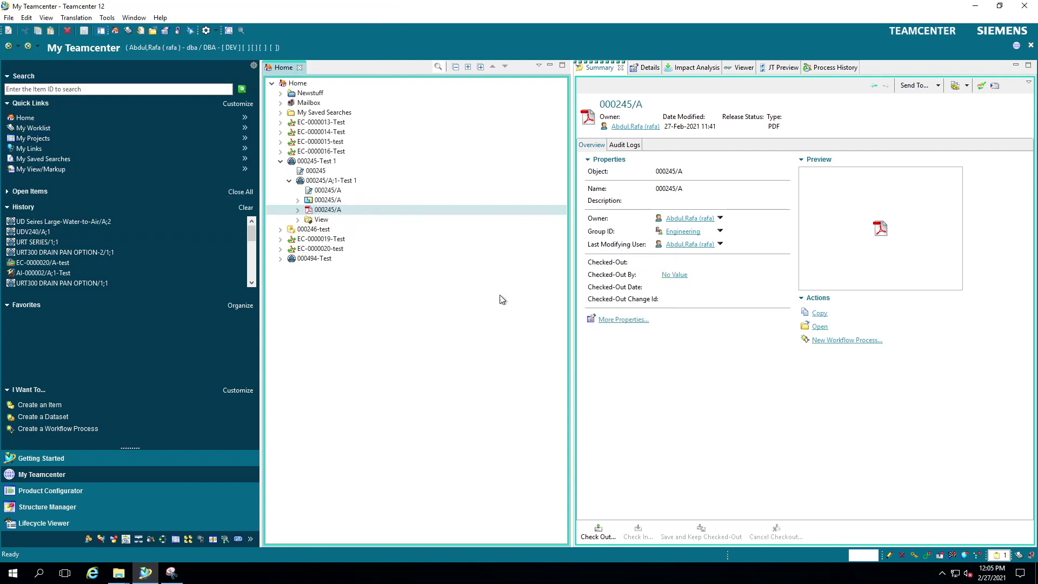
# Expand 000494-Test and multi-select both 000245/A datasets, UDH144SLB0SS.jt and SKMBT_42320090104090.pdf.
pyautogui.click(280, 259)
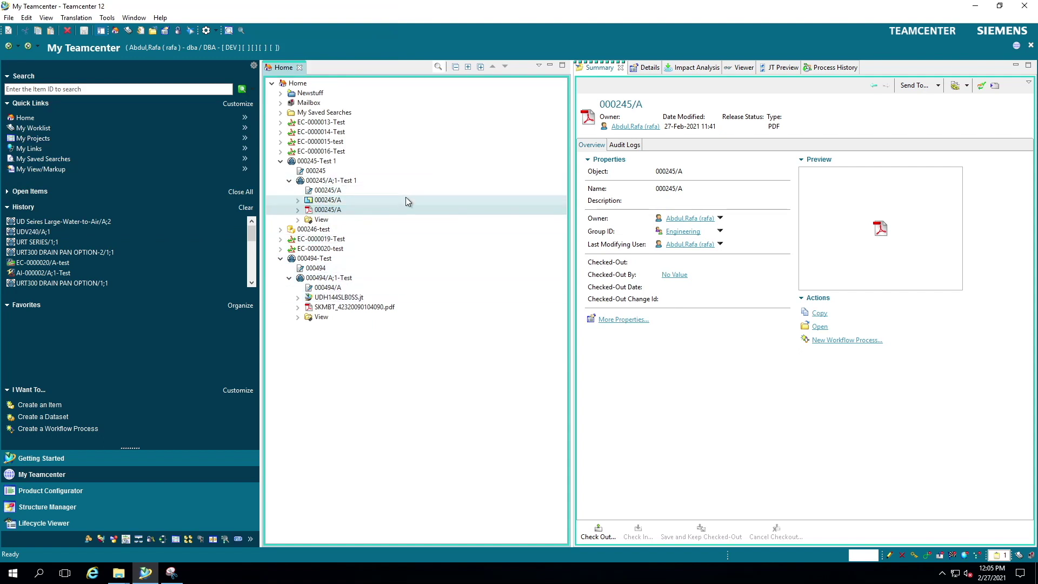
pyautogui.click(348, 199)
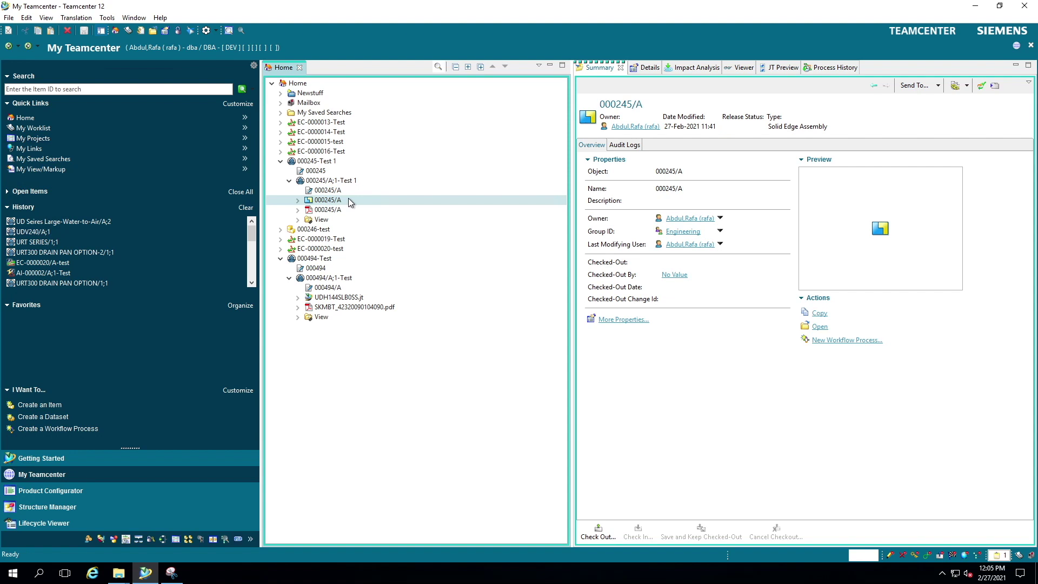
pyautogui.keyDown('ctrl'); pyautogui.click(342, 209); pyautogui.keyUp('ctrl')
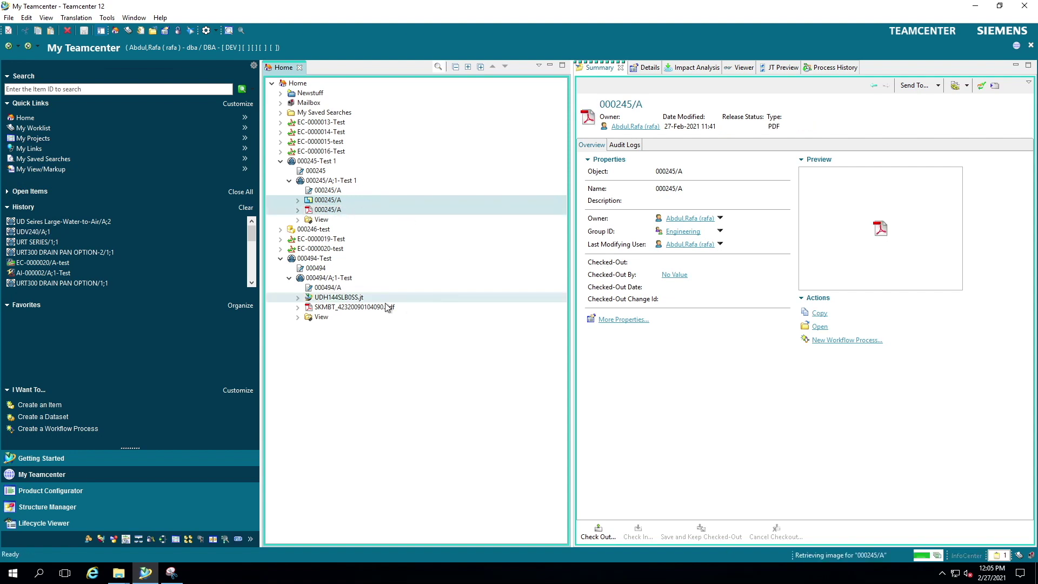
pyautogui.keyDown('ctrl'); pyautogui.click(357, 298); pyautogui.keyUp('ctrl')
pyautogui.keyDown('ctrl'); pyautogui.click(366, 306); pyautogui.keyUp('ctrl')
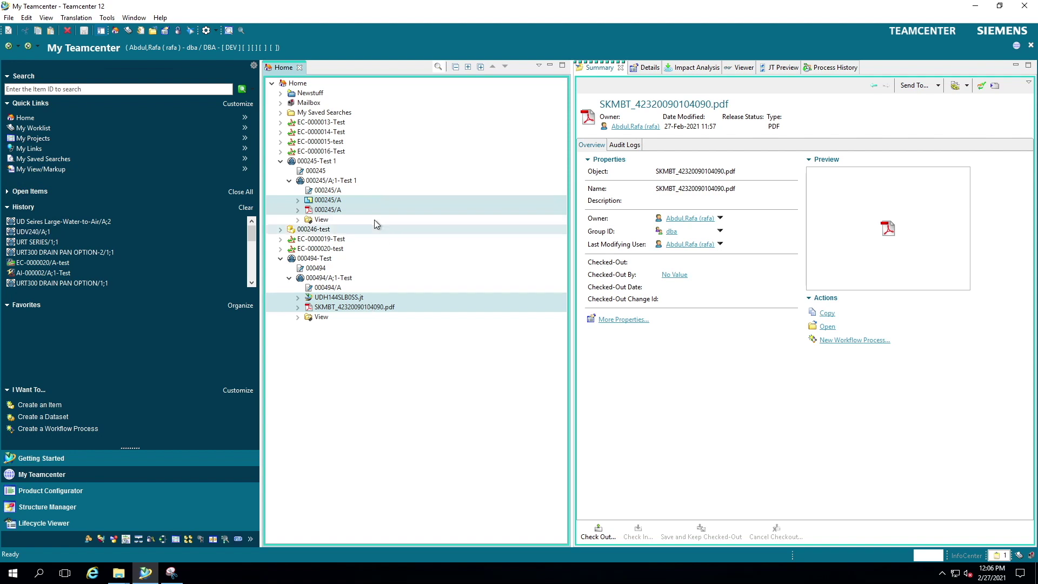
# Start a PLMXML export and keep ConfiguredDataFilesExportDefault as the transfer mode.
pyautogui.click(111, 19)
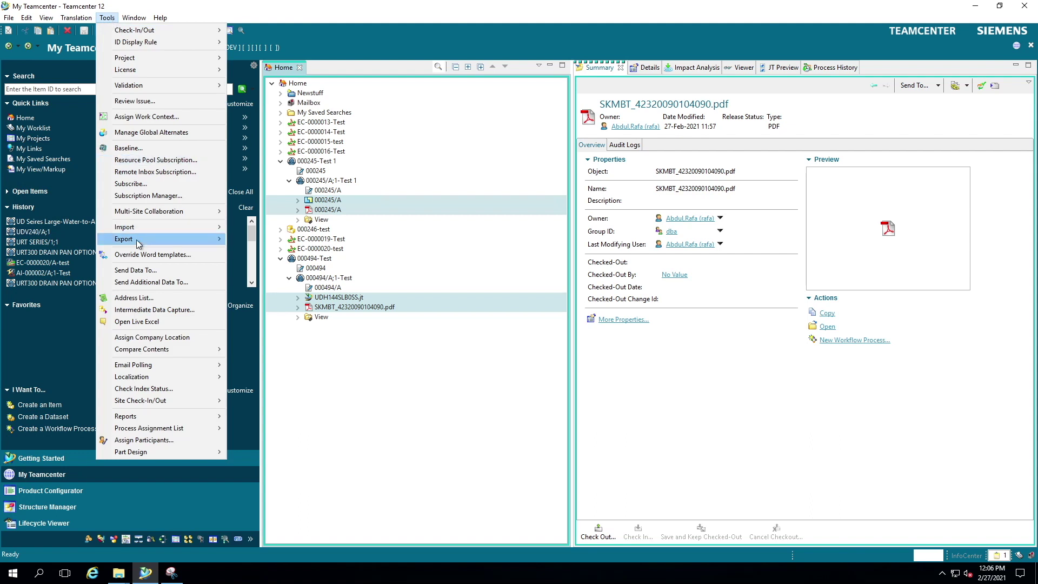
pyautogui.moveTo(138, 243)
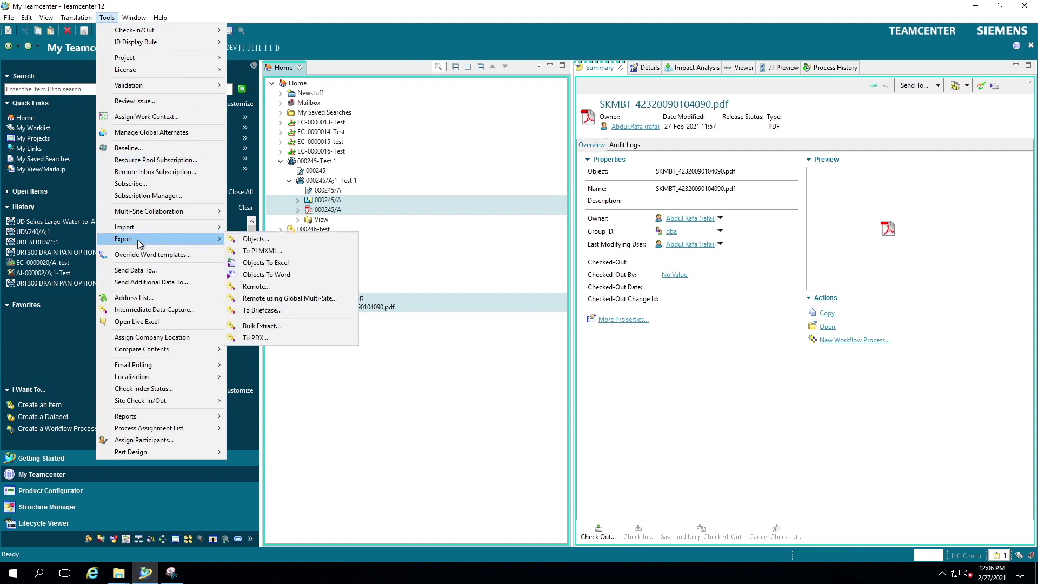
pyautogui.click(263, 251)
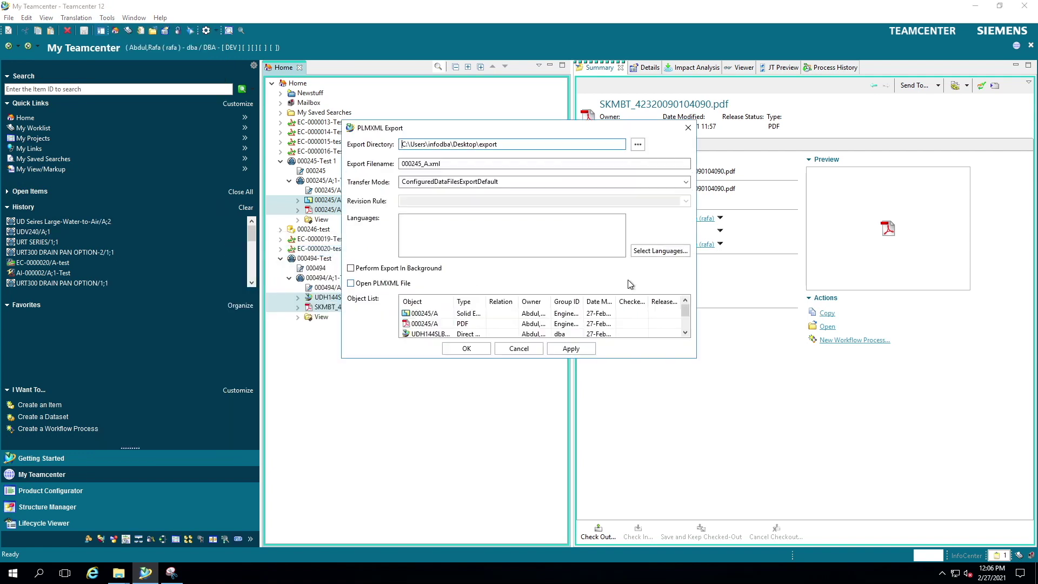
pyautogui.click(686, 183)
pyautogui.scroll(1, 685, 229)
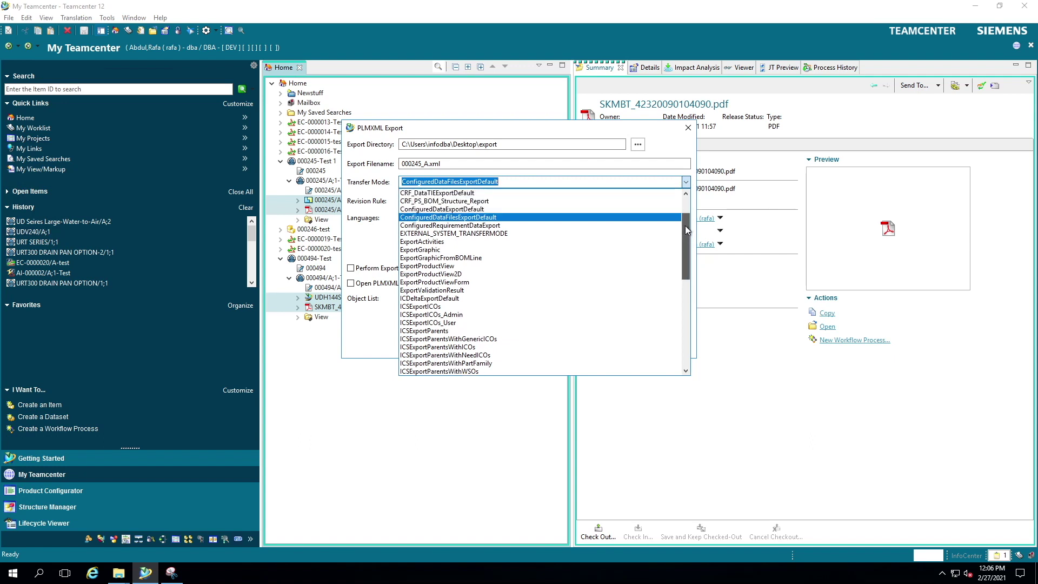
pyautogui.moveTo(686, 230)
pyautogui.mouseDown()
pyautogui.moveTo(688, 211)
pyautogui.moveTo(686, 222)
pyautogui.mouseUp()
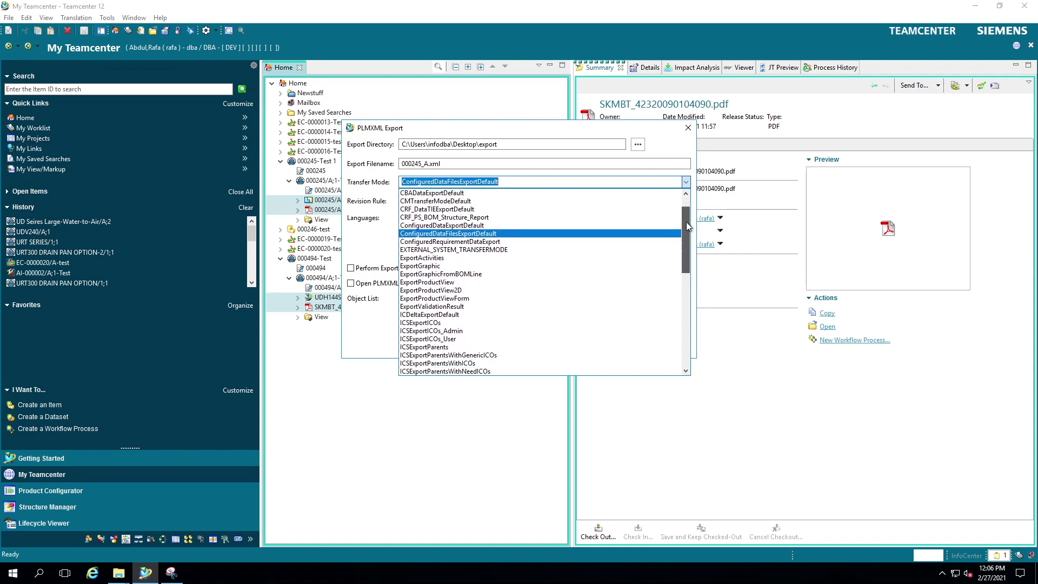
pyautogui.click(452, 236)
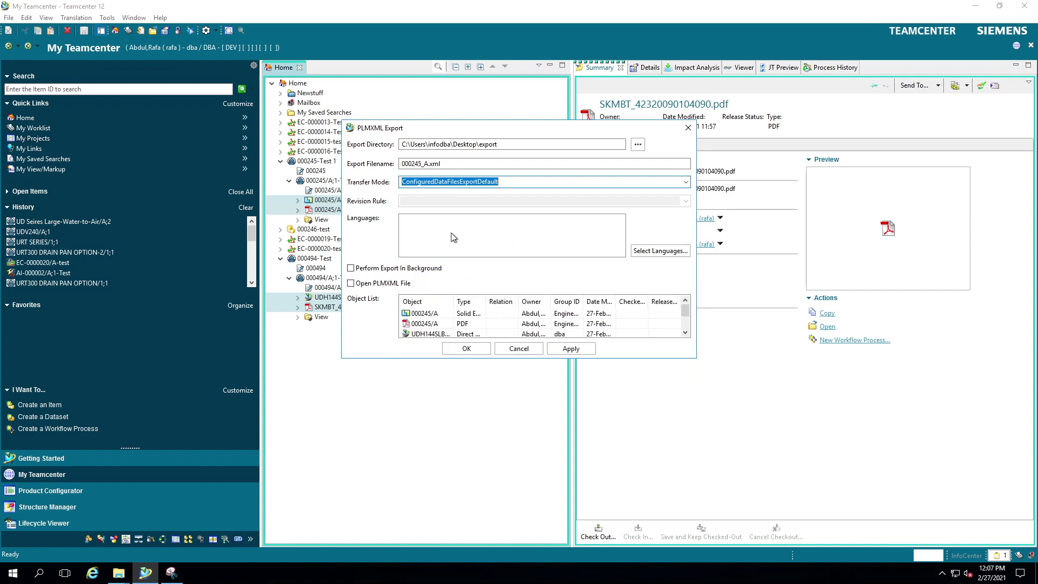
pyautogui.click(522, 181)
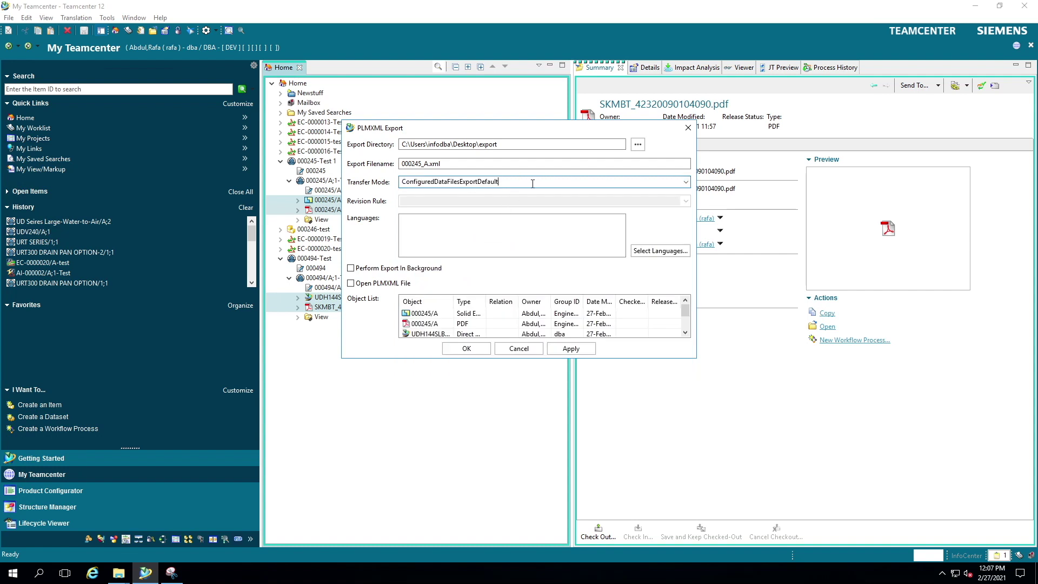
pyautogui.moveTo(536, 183); pyautogui.dragTo(402, 182)
pyautogui.click(514, 184)
# Set the export directory to C:\Users\infodba\Desktop\export for 000245_A.xml and start the export.
pyautogui.click(518, 145)
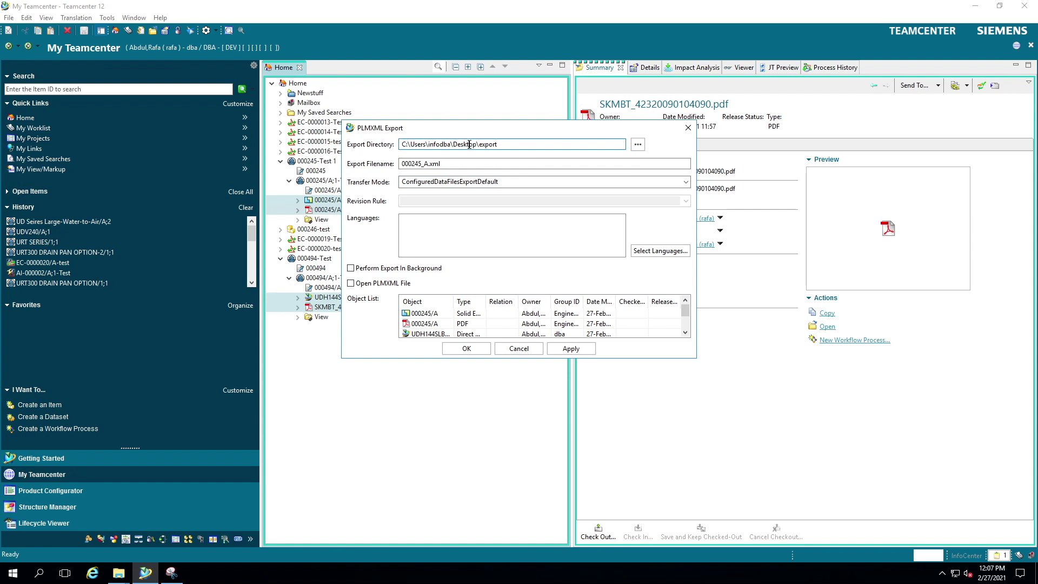
pyautogui.doubleClick(492, 144)
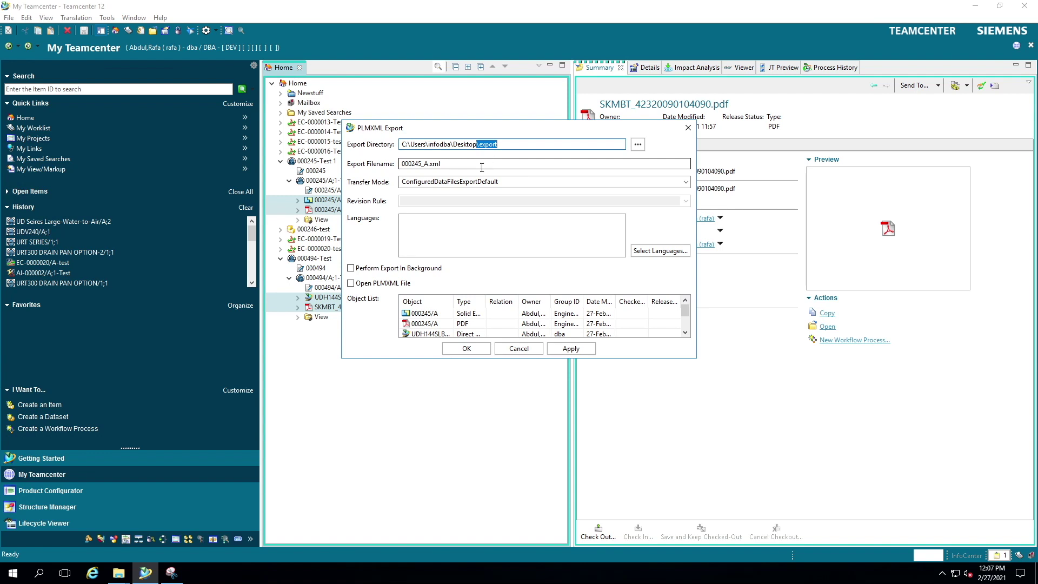
pyautogui.click(468, 350)
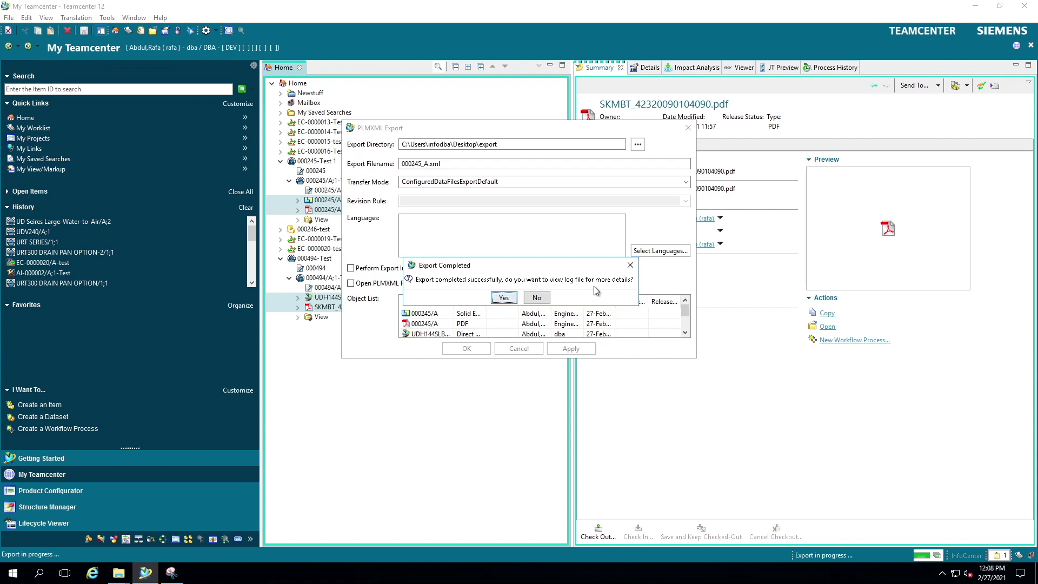
# Confirm the completed export and choose to view its log file.
pyautogui.click(504, 298)
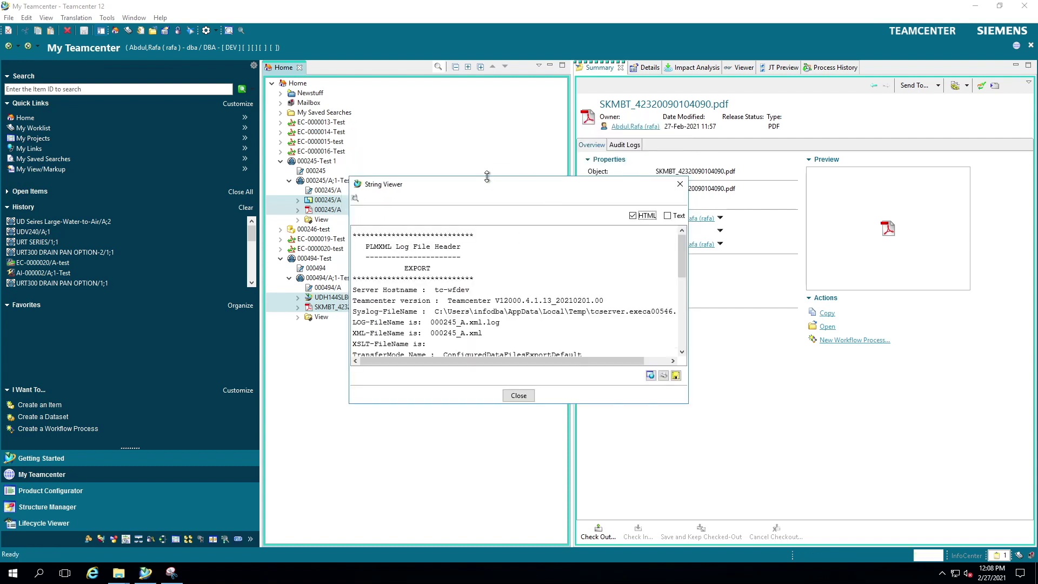
# Enlarge the log viewer, scroll to the export summary, close it, and minimize Teamcenter.
pyautogui.moveTo(481, 80); pyautogui.dragTo(482, 67)
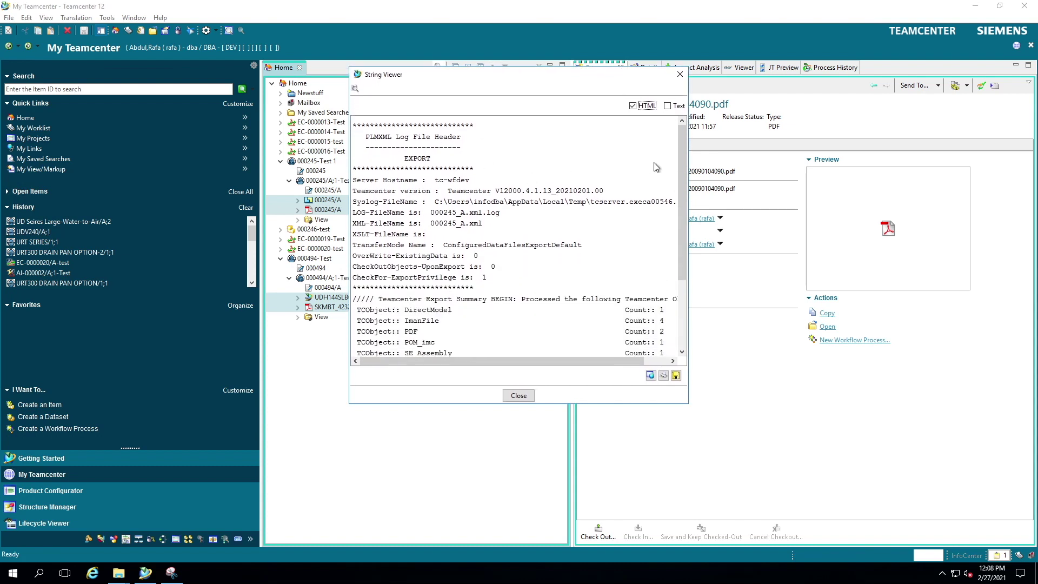
pyautogui.moveTo(682, 158); pyautogui.dragTo(683, 225)
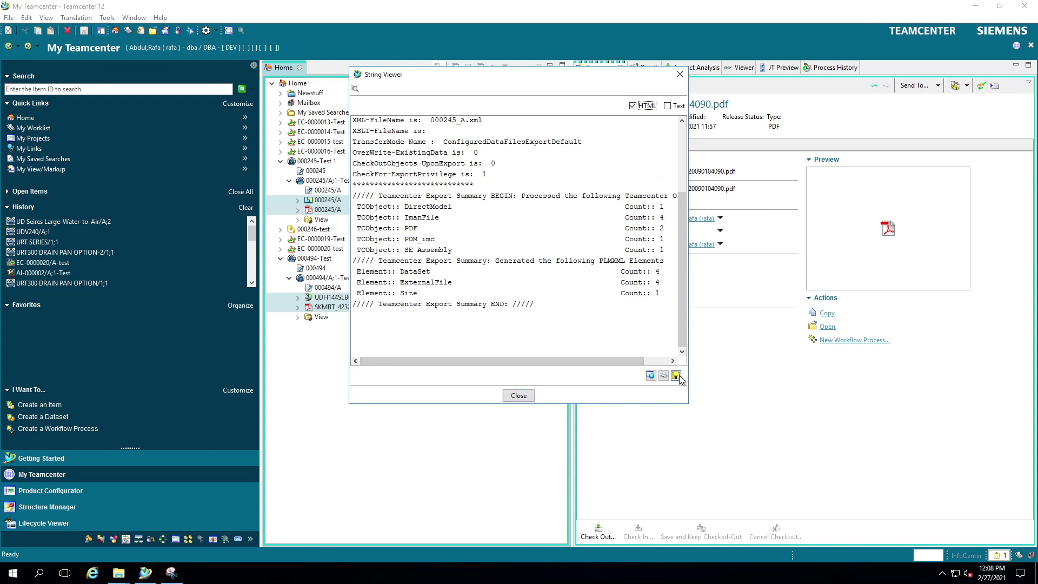
pyautogui.click(520, 396)
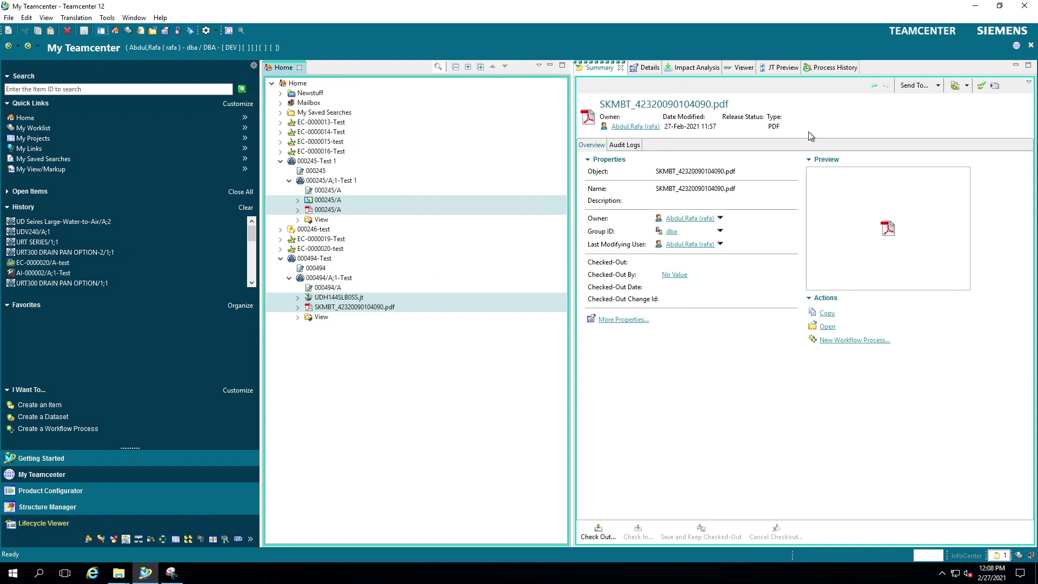
pyautogui.click(976, 6)
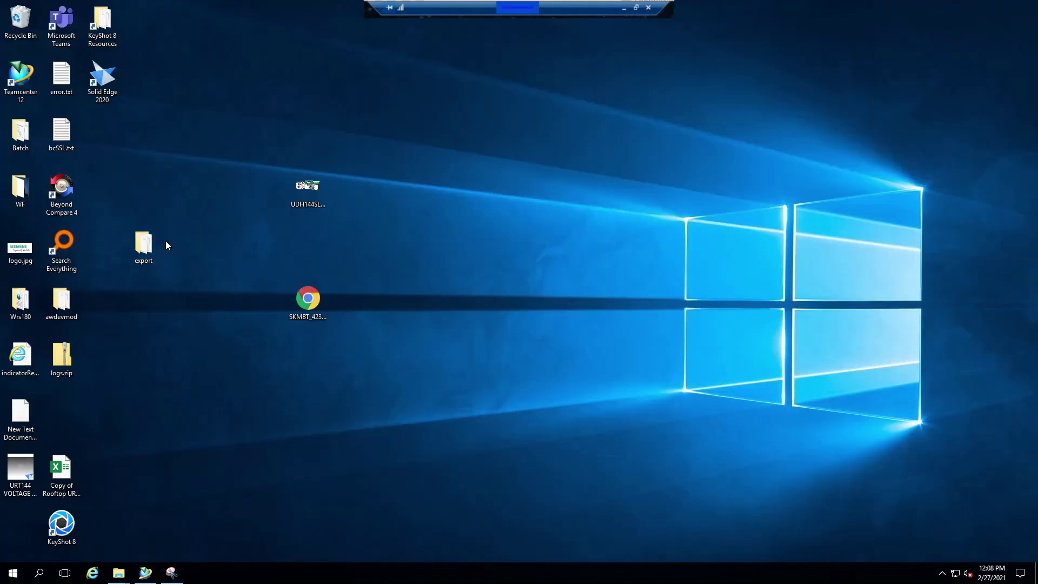
# Open the desktop export folder and its 000245_A subfolder.
pyautogui.doubleClick(152, 245)
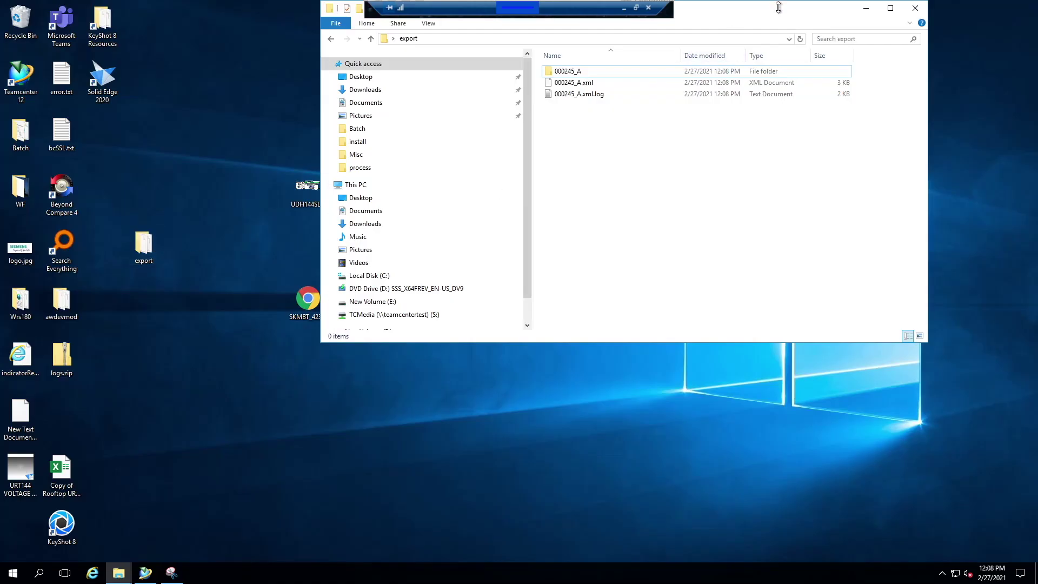
pyautogui.moveTo(782, 14); pyautogui.dragTo(698, 56)
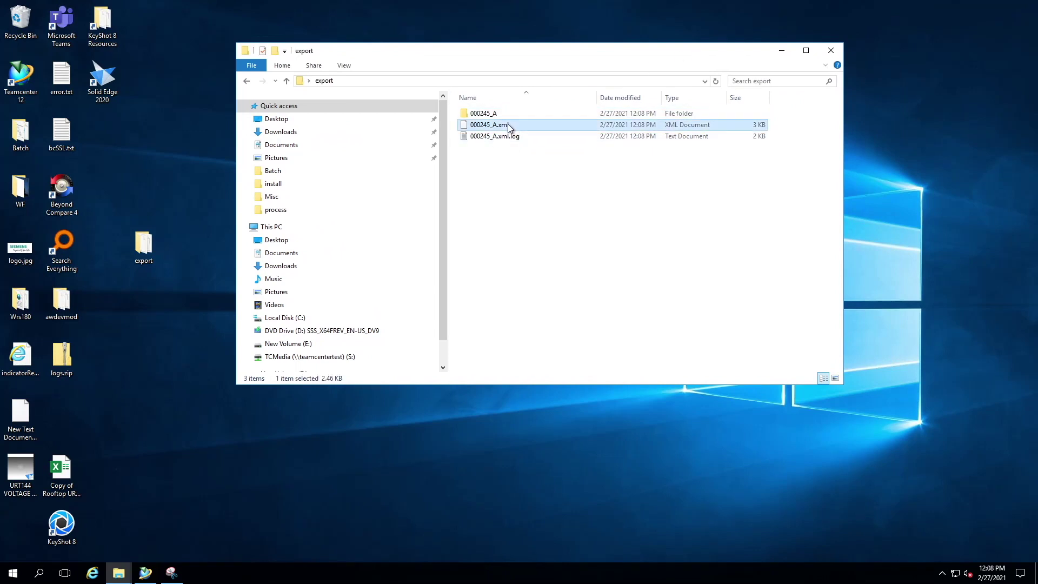
pyautogui.doubleClick(496, 114)
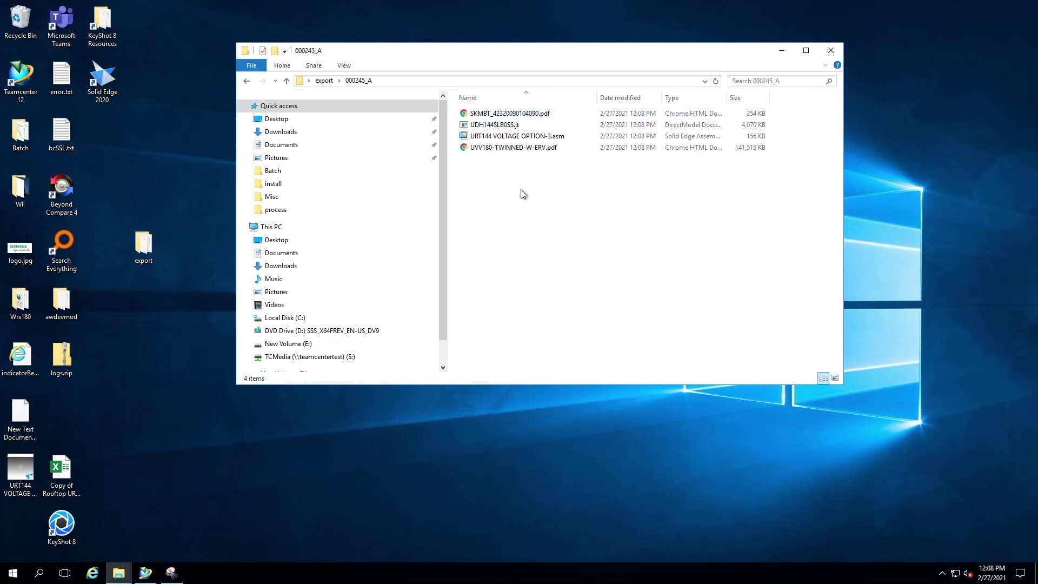
# Select the four exported files to check their total size, then reopen 000245_A.
pyautogui.moveTo(618, 185); pyautogui.dragTo(543, 115)
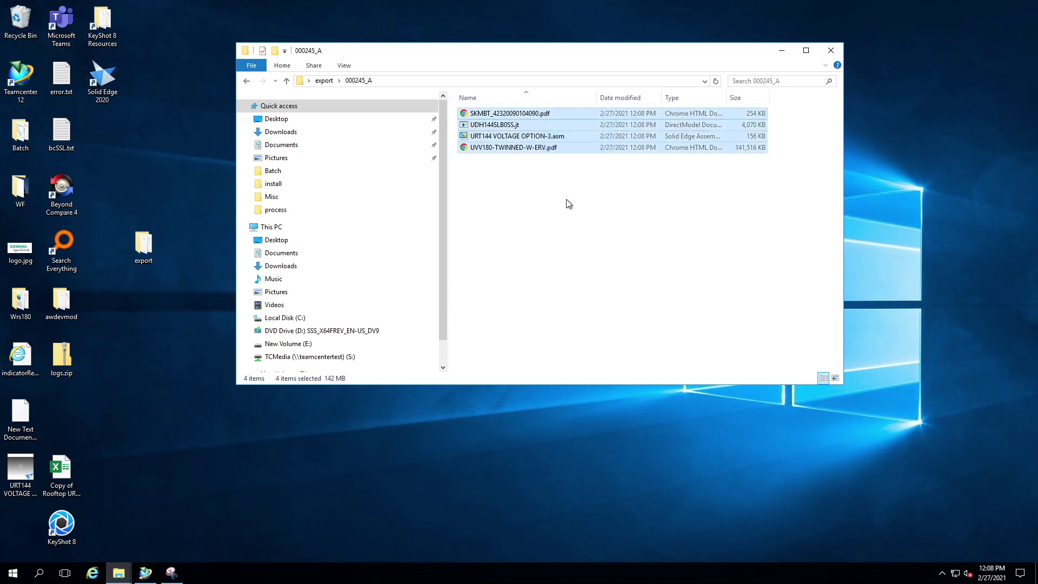
pyautogui.moveTo(572, 182); pyautogui.dragTo(526, 110)
pyautogui.click(557, 186)
pyautogui.moveTo(555, 181); pyautogui.dragTo(525, 110)
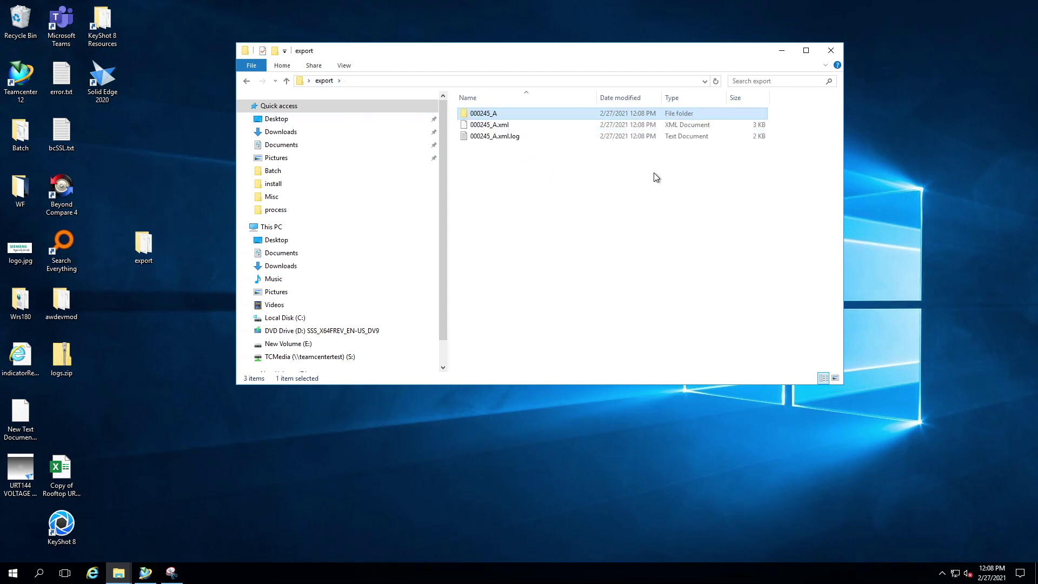
pyautogui.doubleClick(519, 113)
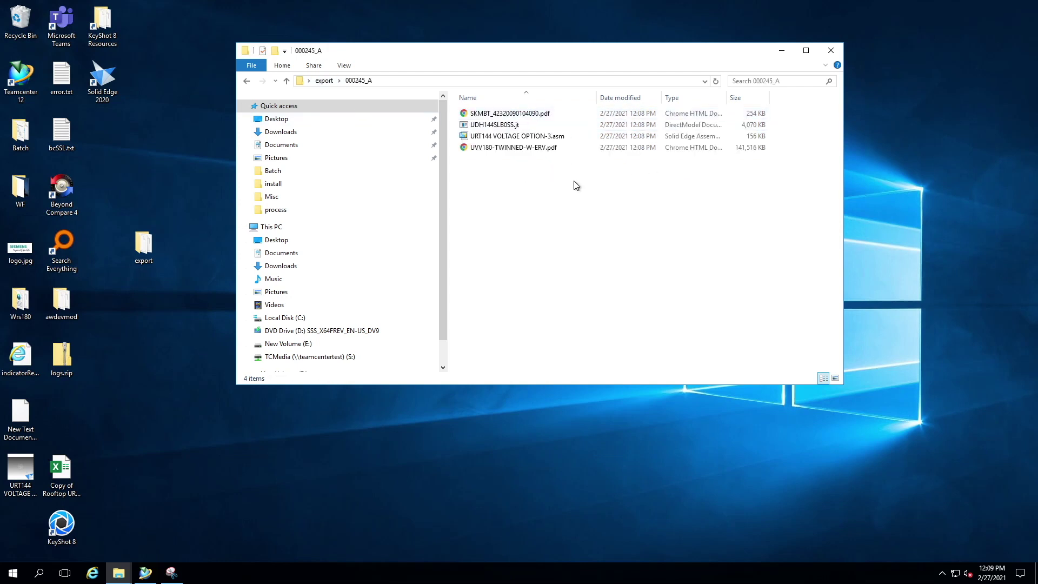
pyautogui.moveTo(577, 186); pyautogui.dragTo(520, 105)
pyautogui.click(324, 81)
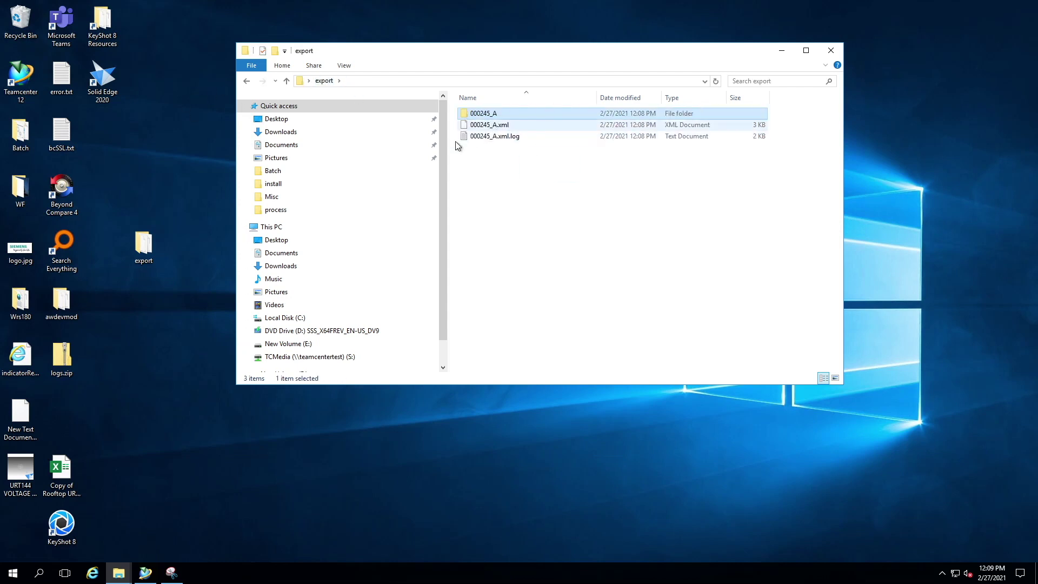
pyautogui.doubleClick(490, 114)
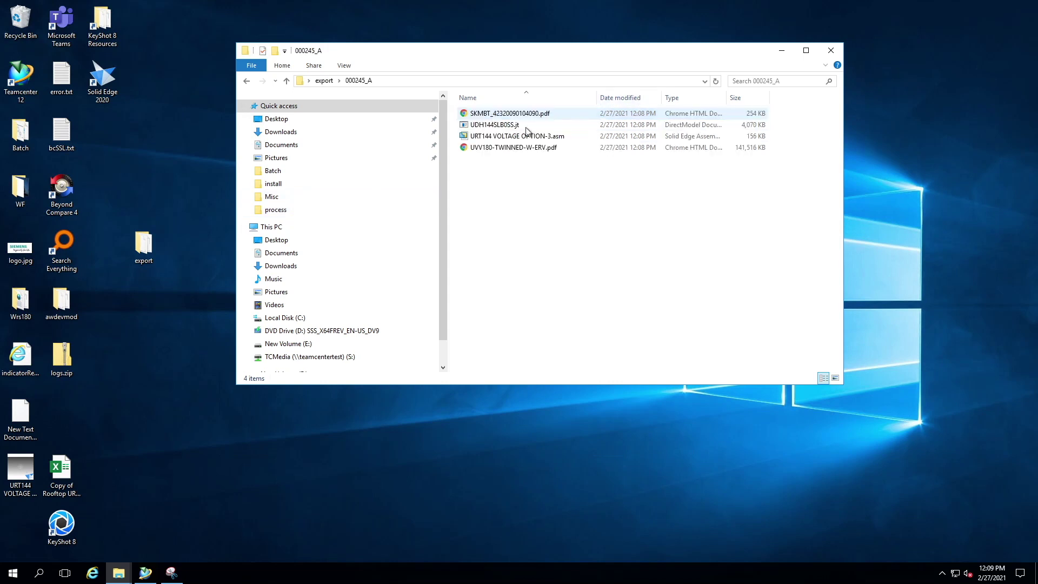